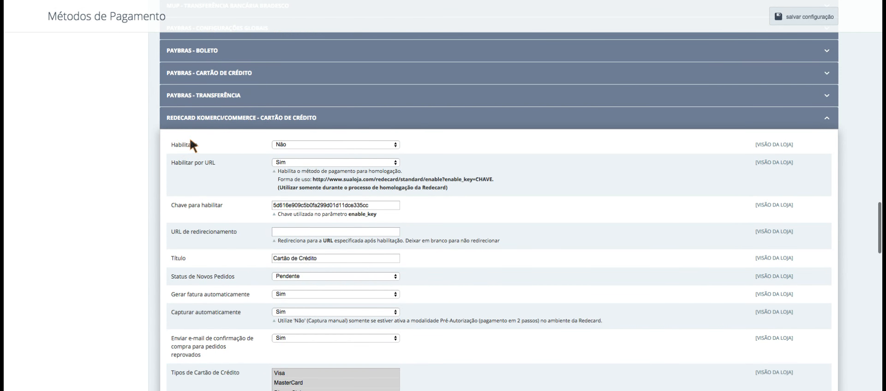
- Review the Habilitar por URL, Chave para habilitar and URL de redirecionamento settings
{"action": "scroll", "coordinate": [138, 139], "scroll_direction": "down", "scroll_amount": 3}
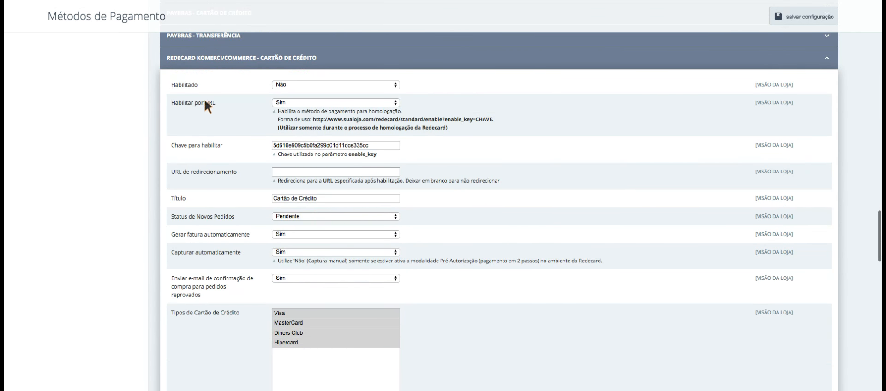
{"action": "left_click_drag", "start_coordinate": [172, 103], "coordinate": [224, 105]}
{"action": "left_click", "coordinate": [226, 104]}
{"action": "left_click", "coordinate": [224, 105]}
{"action": "scroll", "coordinate": [224, 105], "scroll_direction": "up", "scroll_amount": 1}
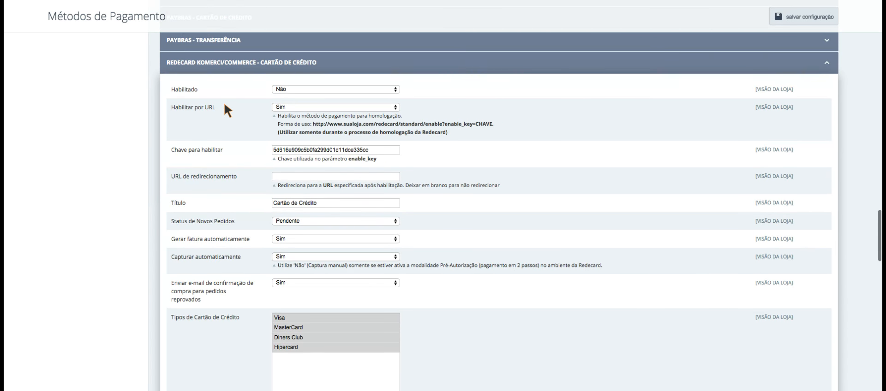
{"action": "scroll", "coordinate": [134, 120], "scroll_direction": "down", "scroll_amount": 2}
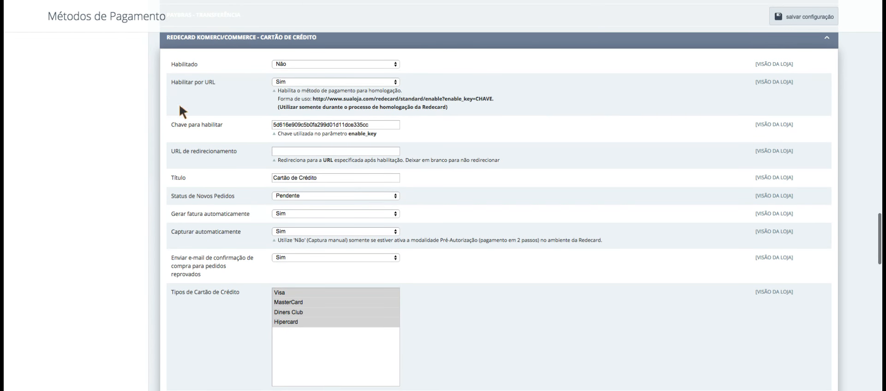
{"action": "left_click", "coordinate": [232, 84]}
{"action": "left_click_drag", "start_coordinate": [172, 124], "coordinate": [207, 126]}
{"action": "left_click_drag", "start_coordinate": [174, 151], "coordinate": [236, 152]}
{"action": "left_click", "coordinate": [323, 124]}
{"action": "scroll", "coordinate": [134, 154], "scroll_direction": "down", "scroll_amount": 5}
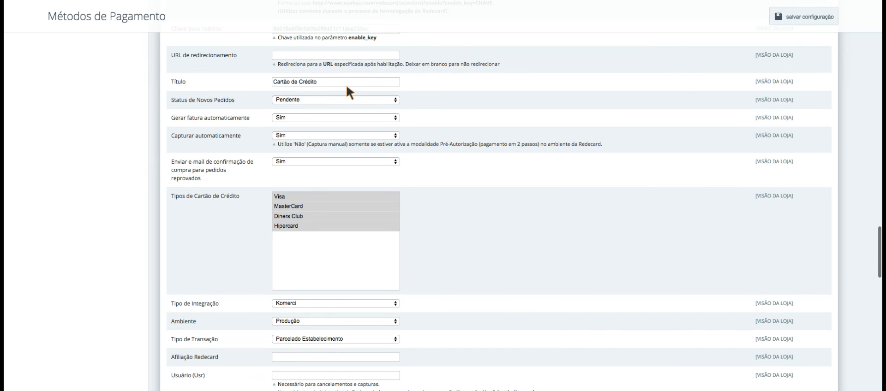
- Review the Cartão de Crédito title, new-order status and automatic invoice settings
{"action": "left_click_drag", "start_coordinate": [346, 84], "coordinate": [169, 96]}
{"action": "mouse_move", "coordinate": [330, 83]}
{"action": "left_mouse_down"}
{"action": "mouse_move", "coordinate": [276, 81]}
{"action": "mouse_move", "coordinate": [325, 84]}
{"action": "left_mouse_up"}
{"action": "scroll", "coordinate": [145, 133], "scroll_direction": "down", "scroll_amount": 2}
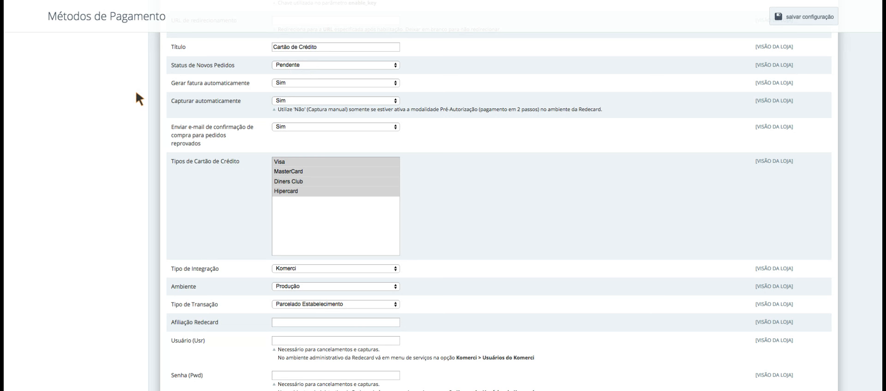
{"action": "left_click_drag", "start_coordinate": [170, 65], "coordinate": [232, 66]}
{"action": "left_click", "coordinate": [236, 66]}
{"action": "scroll", "coordinate": [225, 85], "scroll_direction": "down", "scroll_amount": 1}
{"action": "left_click_drag", "start_coordinate": [221, 73], "coordinate": [251, 73]}
{"action": "left_click", "coordinate": [250, 73]}
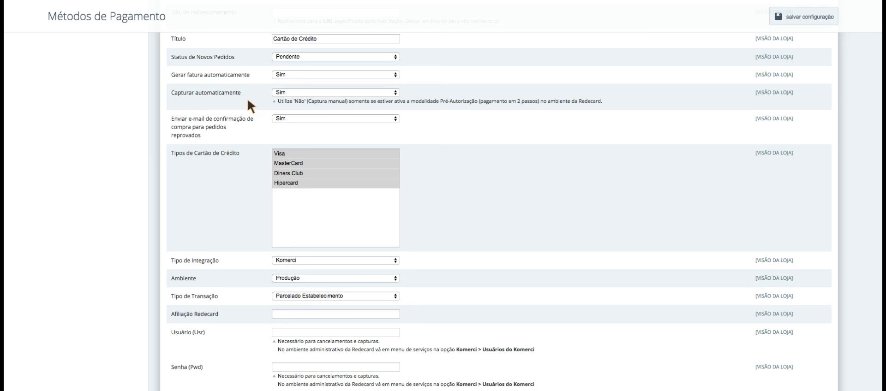
- Keep automatic capture set to Sim after reading the manual-capture hint
{"action": "scroll", "coordinate": [266, 95], "scroll_direction": "down", "scroll_amount": 1}
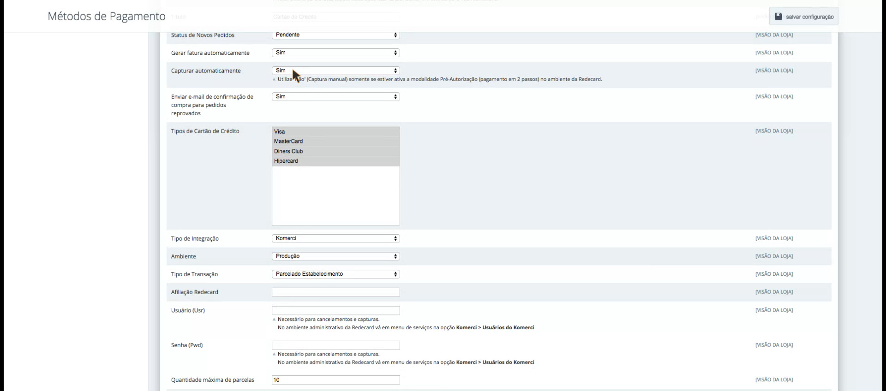
{"action": "left_click_drag", "start_coordinate": [349, 80], "coordinate": [458, 80]}
{"action": "left_click", "coordinate": [447, 80]}
{"action": "left_click", "coordinate": [506, 90]}
{"action": "left_click_drag", "start_coordinate": [594, 79], "coordinate": [605, 77]}
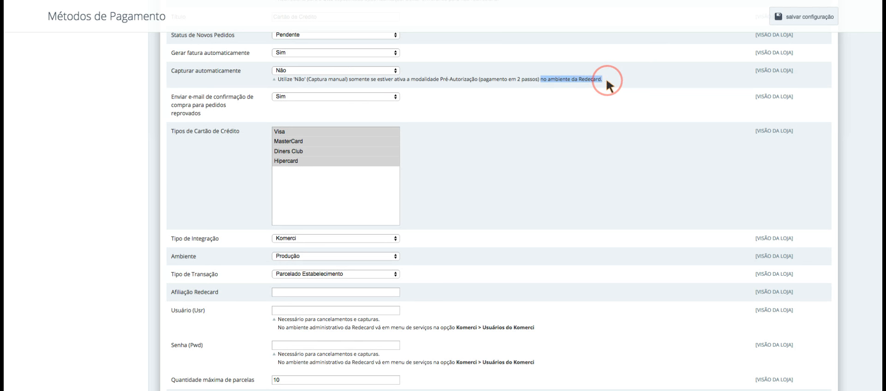
{"action": "left_click", "coordinate": [605, 78]}
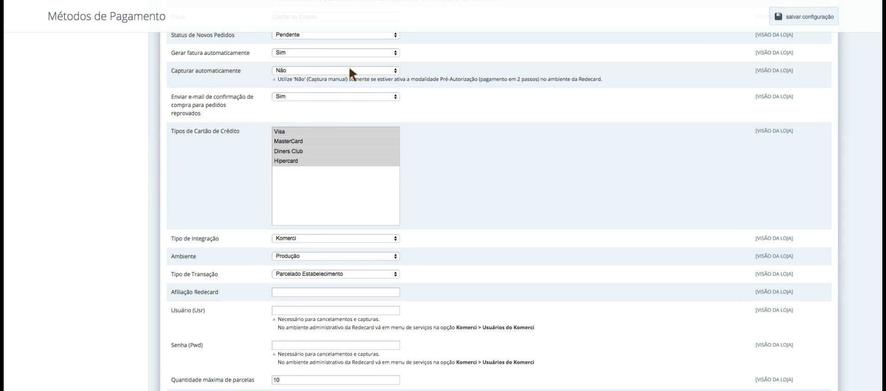
{"action": "left_click", "coordinate": [313, 71]}
{"action": "left_click", "coordinate": [311, 63]}
- Set the declined-order confirmation e-mail to Sim
{"action": "scroll", "coordinate": [149, 132], "scroll_direction": "down", "scroll_amount": 1}
{"action": "left_click_drag", "start_coordinate": [171, 81], "coordinate": [225, 94]}
{"action": "scroll", "coordinate": [225, 98], "scroll_direction": "up", "scroll_amount": 1}
{"action": "left_click", "coordinate": [225, 99]}
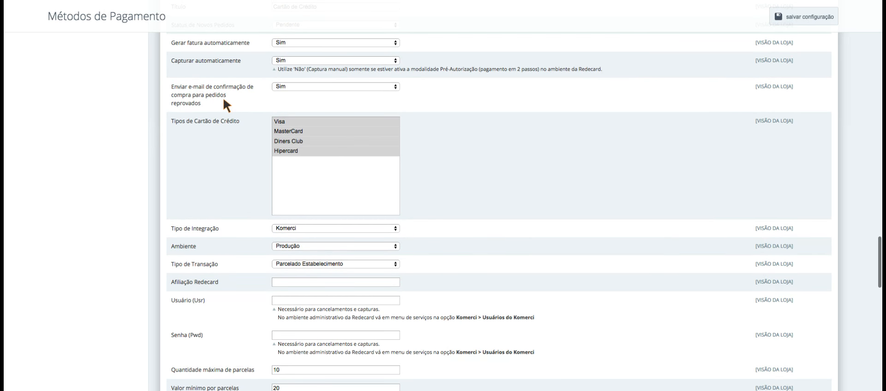
{"action": "left_click", "coordinate": [305, 88]}
{"action": "left_click", "coordinate": [300, 95]}
{"action": "left_click", "coordinate": [291, 85]}
{"action": "scroll", "coordinate": [222, 152], "scroll_direction": "down", "scroll_amount": 1}
{"action": "left_click", "coordinate": [276, 138]}
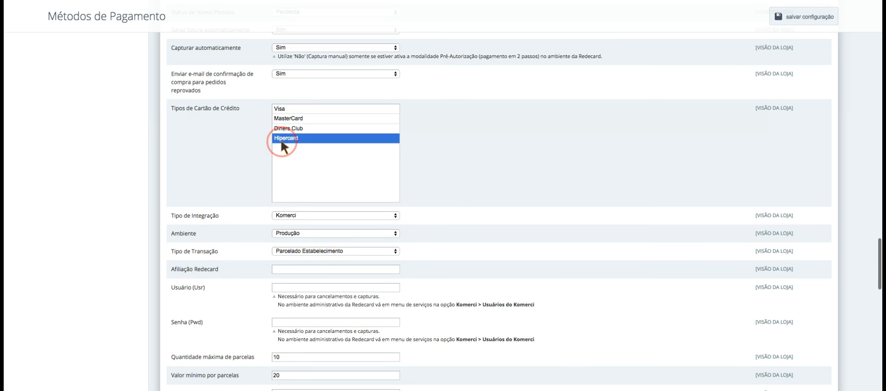
- Select Visa, MasterCard, Diners Club and Hipercard as the accepted card types
{"action": "left_click", "coordinate": [310, 111]}
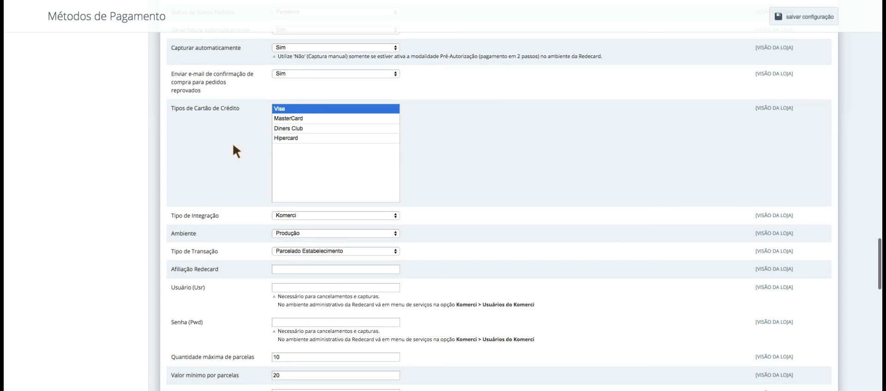
{"action": "left_click", "coordinate": [299, 118], "text": "super"}
{"action": "left_click", "coordinate": [303, 128], "text": "super"}
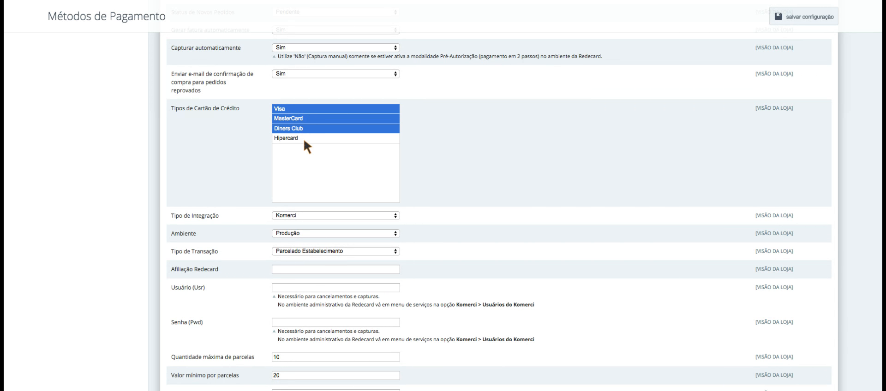
{"action": "left_click", "coordinate": [299, 138], "text": "super"}
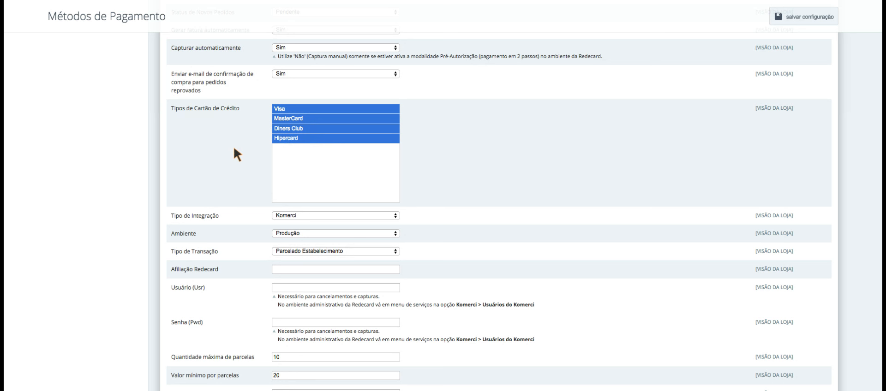
{"action": "scroll", "coordinate": [233, 145], "scroll_direction": "down", "scroll_amount": 5}
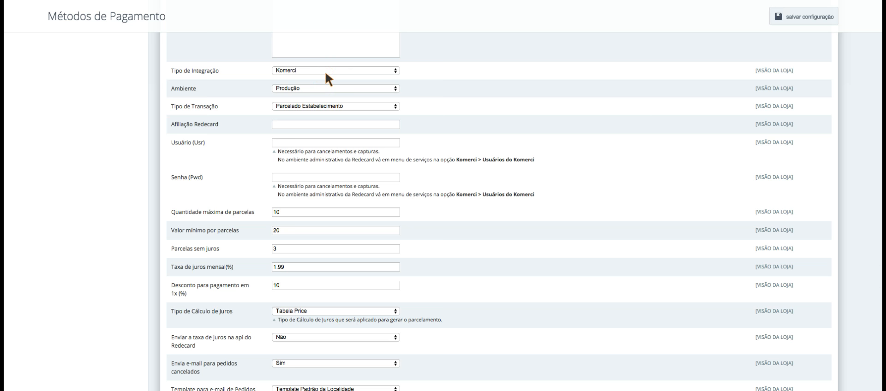
{"action": "left_click", "coordinate": [309, 70]}
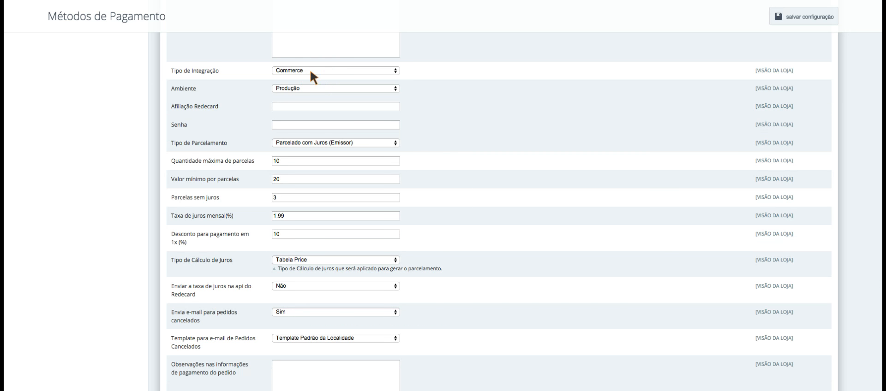
{"action": "left_click", "coordinate": [309, 70]}
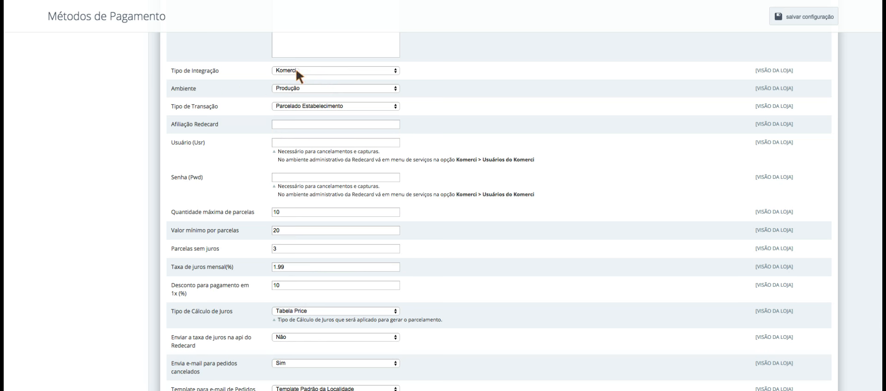
{"action": "scroll", "coordinate": [155, 102], "scroll_direction": "down", "scroll_amount": 1}
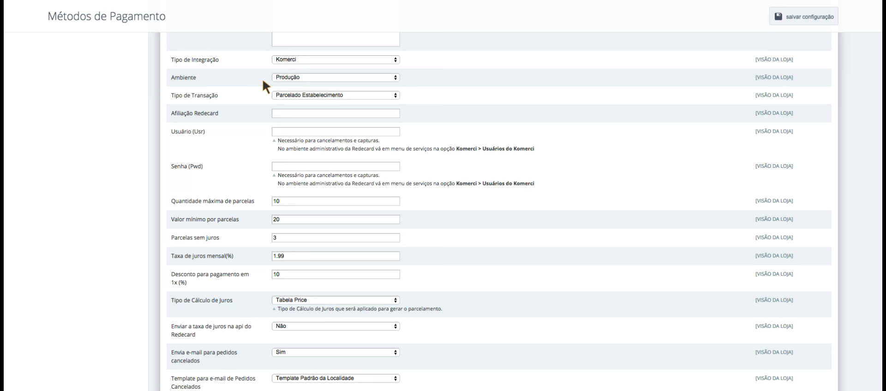
{"action": "double_click", "coordinate": [181, 77]}
{"action": "left_click", "coordinate": [223, 80]}
{"action": "scroll", "coordinate": [131, 99], "scroll_direction": "down", "scroll_amount": 1}
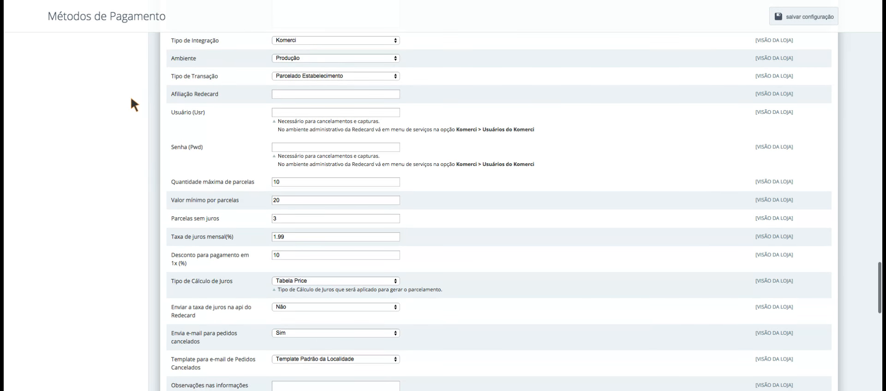
{"action": "left_click", "coordinate": [293, 75]}
{"action": "left_click", "coordinate": [337, 81]}
{"action": "scroll", "coordinate": [143, 86], "scroll_direction": "up", "scroll_amount": 1}
{"action": "scroll", "coordinate": [315, 78], "scroll_direction": "up", "scroll_amount": 1}
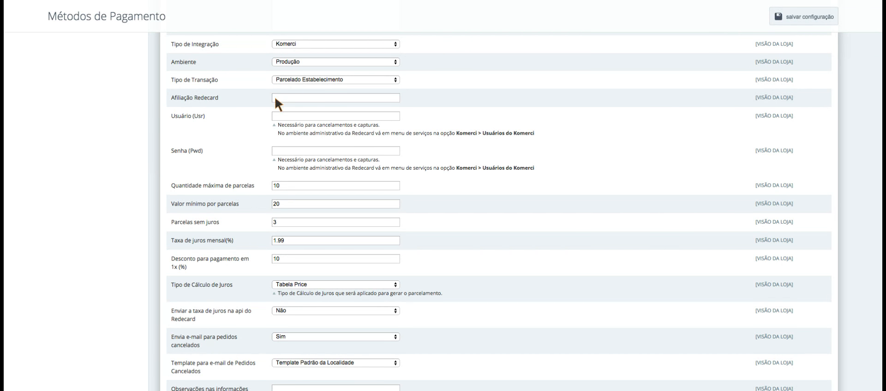
{"action": "left_click", "coordinate": [302, 78]}
{"action": "left_click", "coordinate": [304, 78]}
{"action": "left_click", "coordinate": [275, 116]}
- Review the Afiliação, Usuário and Senha settings and installment values 10 and 3
{"action": "left_click_drag", "start_coordinate": [173, 99], "coordinate": [240, 98]}
{"action": "left_click", "coordinate": [234, 116]}
{"action": "left_click_drag", "start_coordinate": [171, 116], "coordinate": [221, 124]}
{"action": "left_click_drag", "start_coordinate": [172, 150], "coordinate": [223, 149]}
{"action": "scroll", "coordinate": [239, 148], "scroll_direction": "down", "scroll_amount": 5}
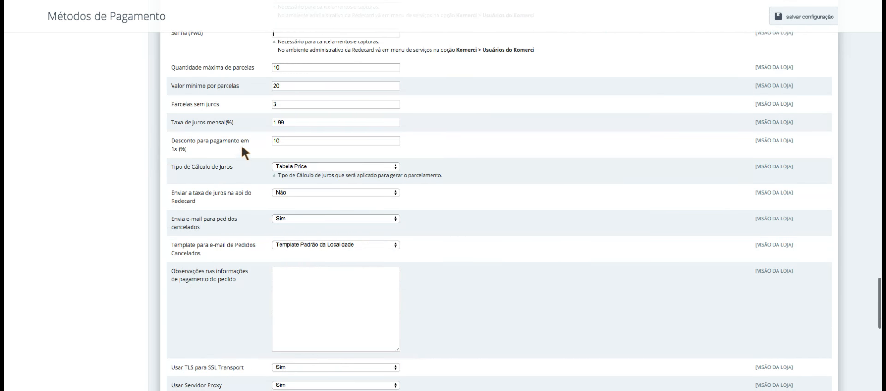
{"action": "left_click_drag", "start_coordinate": [292, 67], "coordinate": [271, 68]}
{"action": "left_click_drag", "start_coordinate": [281, 104], "coordinate": [262, 115]}
- Delete the 10 from Desconto para pagamento em 1x (%), leaving it empty
{"action": "scroll", "coordinate": [260, 118], "scroll_direction": "down", "scroll_amount": 1}
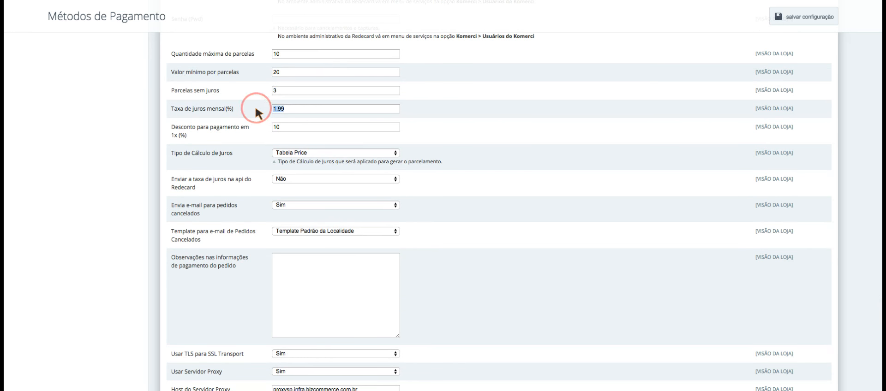
{"action": "scroll", "coordinate": [259, 115], "scroll_direction": "down", "scroll_amount": 1}
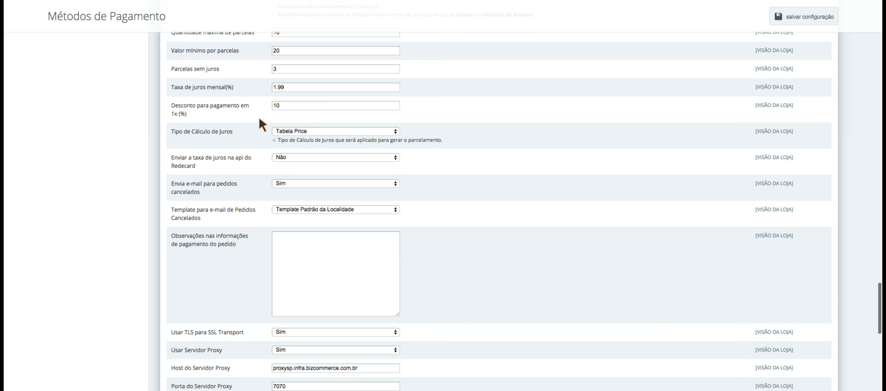
{"action": "left_click_drag", "start_coordinate": [287, 104], "coordinate": [249, 103]}
{"action": "left_click_drag", "start_coordinate": [286, 104], "coordinate": [270, 104]}
{"action": "key", "text": "BackSpace"}
{"action": "scroll", "coordinate": [253, 134], "scroll_direction": "down", "scroll_amount": 1}
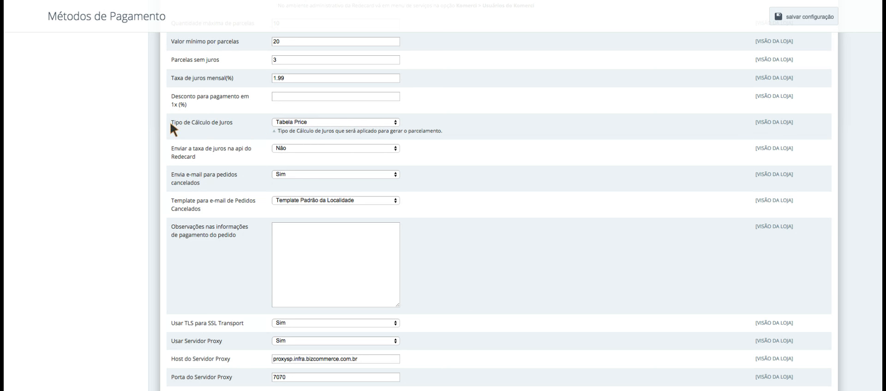
- Enable sending the interest rate to the Redecard API
{"action": "scroll", "coordinate": [170, 132], "scroll_direction": "up", "scroll_amount": 1}
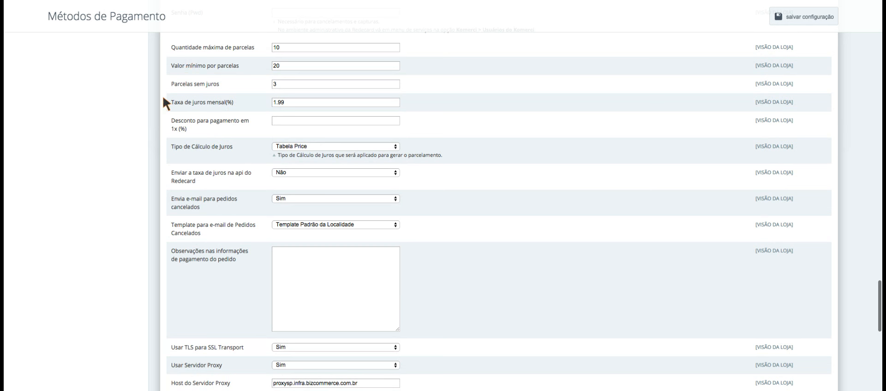
{"action": "left_click_drag", "start_coordinate": [171, 100], "coordinate": [249, 157]}
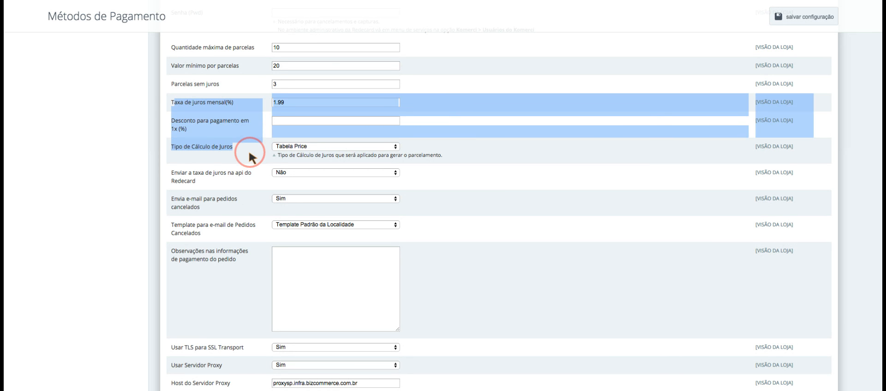
{"action": "left_click", "coordinate": [134, 158]}
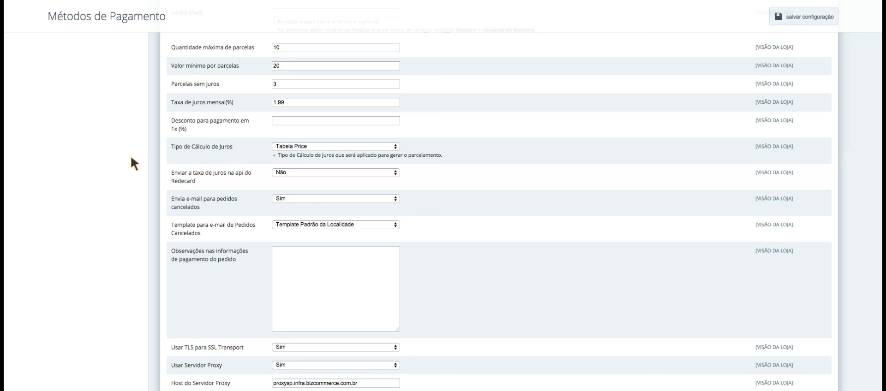
{"action": "scroll", "coordinate": [131, 158], "scroll_direction": "down", "scroll_amount": 2}
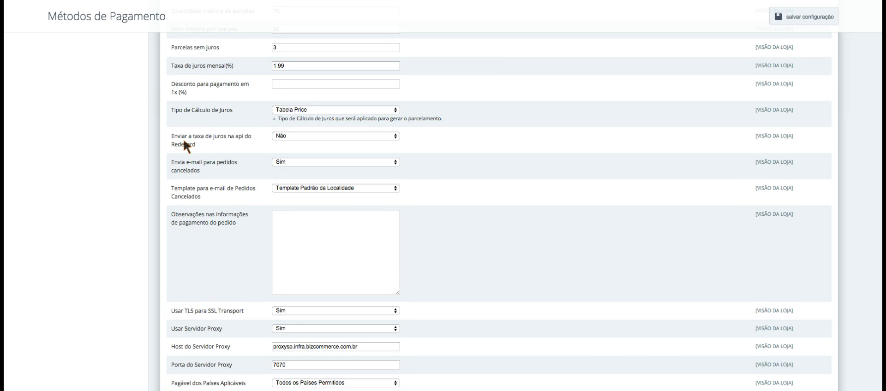
{"action": "left_click_drag", "start_coordinate": [171, 136], "coordinate": [253, 138]}
{"action": "left_click", "coordinate": [217, 148]}
{"action": "left_click", "coordinate": [322, 136]}
- Turn on cancelled-order e-mails with Template Padrão da Localidade, then focus the Observações field
{"action": "scroll", "coordinate": [129, 163], "scroll_direction": "down", "scroll_amount": 3}
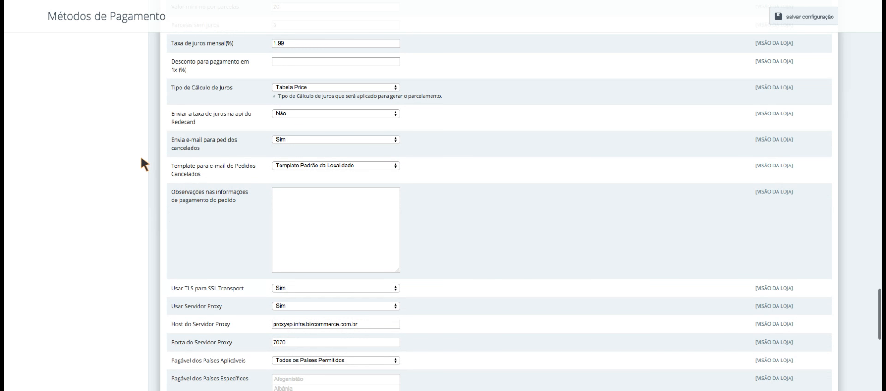
{"action": "left_click", "coordinate": [283, 98]}
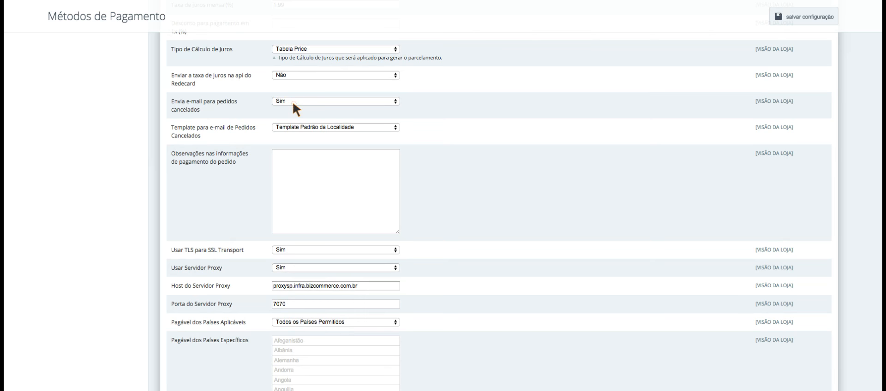
{"action": "left_click", "coordinate": [293, 104]}
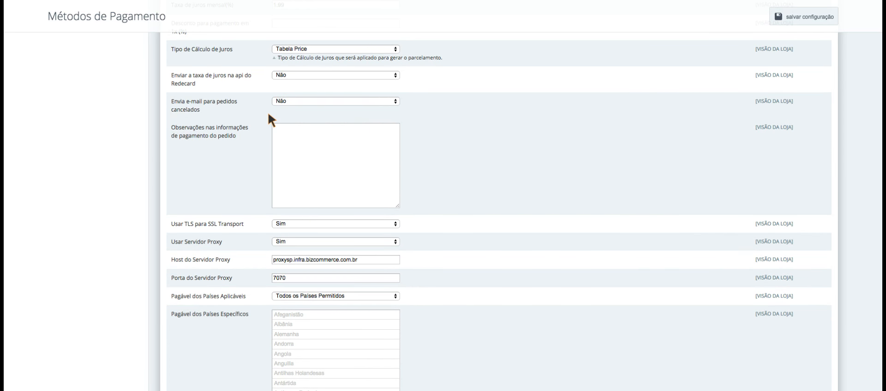
{"action": "left_click", "coordinate": [294, 104]}
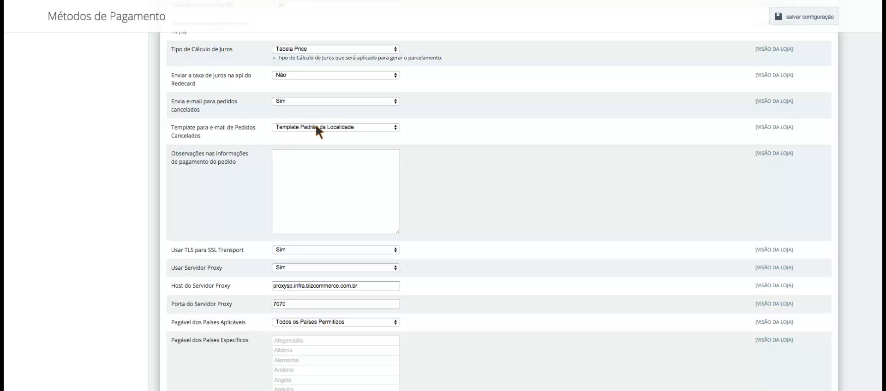
{"action": "scroll", "coordinate": [316, 125], "scroll_direction": "down", "scroll_amount": 1}
{"action": "left_click", "coordinate": [349, 168]}
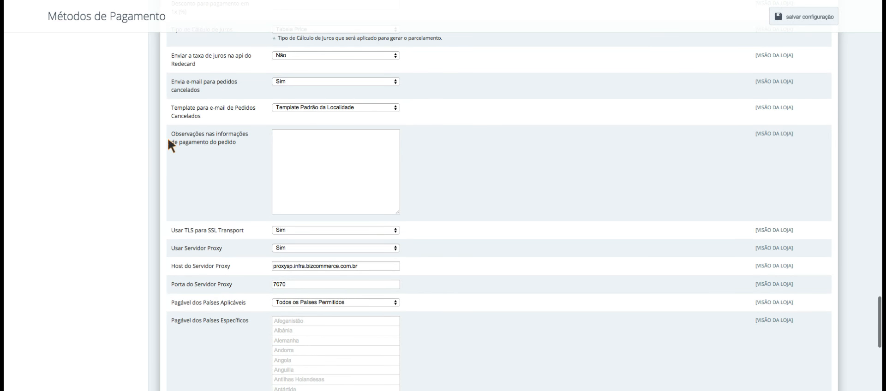
{"action": "left_click_drag", "start_coordinate": [170, 134], "coordinate": [244, 144]}
{"action": "scroll", "coordinate": [155, 147], "scroll_direction": "down", "scroll_amount": 2}
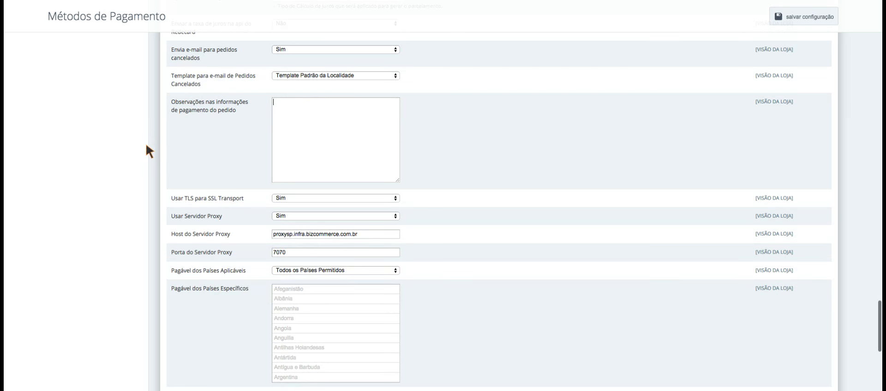
{"action": "left_click", "coordinate": [342, 129]}
{"action": "scroll", "coordinate": [132, 135], "scroll_direction": "down", "scroll_amount": 3}
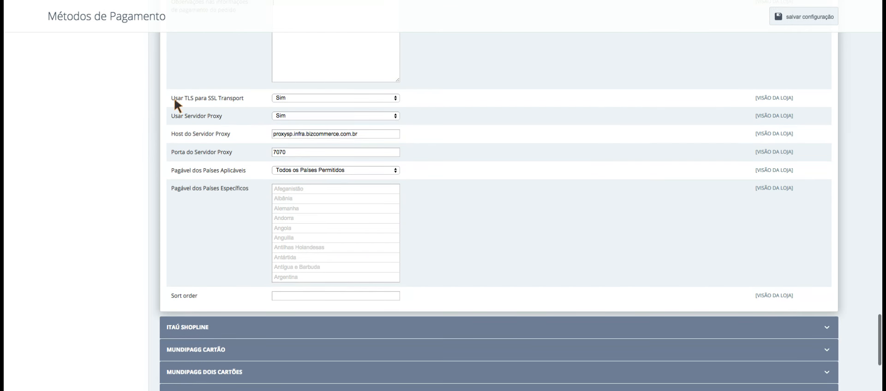
{"action": "left_click", "coordinate": [248, 98]}
{"action": "scroll", "coordinate": [298, 99], "scroll_direction": "up", "scroll_amount": 1}
{"action": "scroll", "coordinate": [297, 97], "scroll_direction": "down", "scroll_amount": 1}
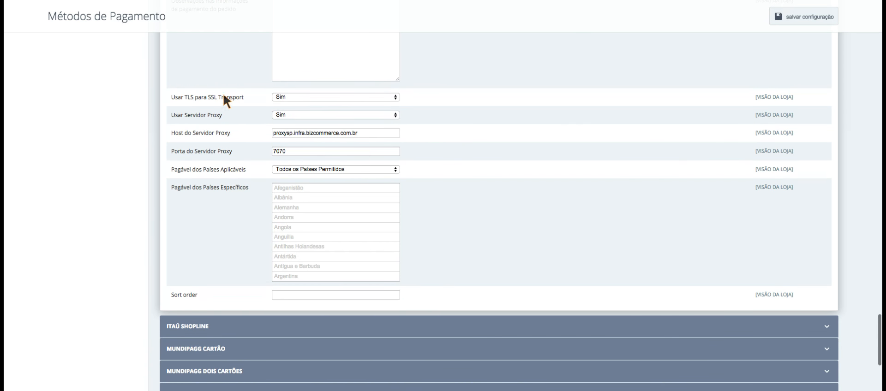
{"action": "left_click", "coordinate": [208, 95]}
{"action": "scroll", "coordinate": [212, 97], "scroll_direction": "up", "scroll_amount": 1}
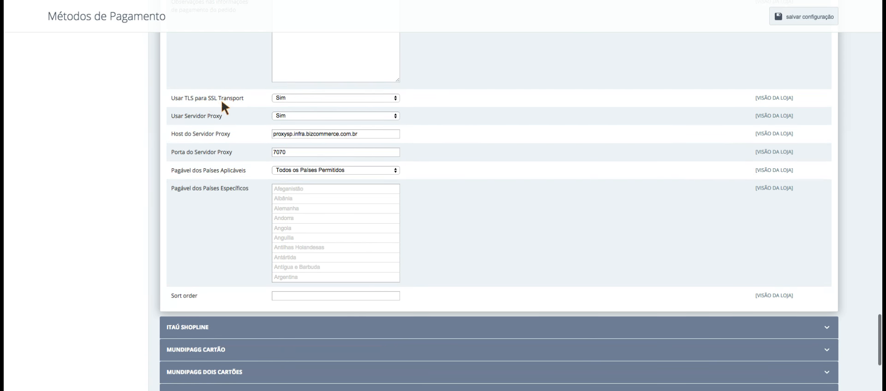
{"action": "scroll", "coordinate": [226, 100], "scroll_direction": "up", "scroll_amount": 1}
{"action": "double_click", "coordinate": [215, 97]}
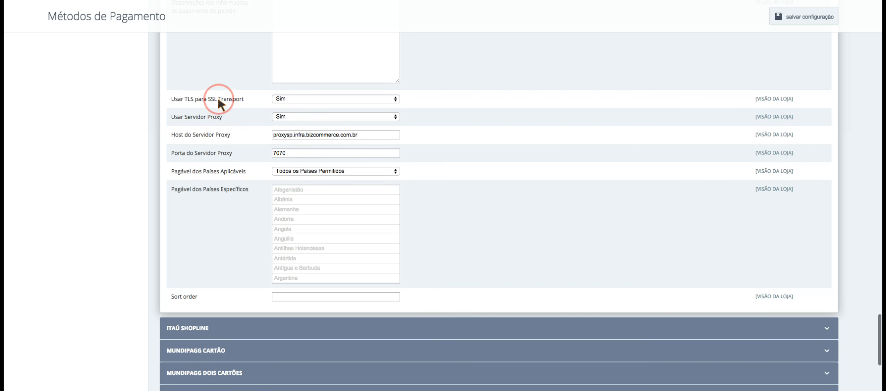
{"action": "left_click_drag", "start_coordinate": [246, 100], "coordinate": [153, 98]}
{"action": "left_click", "coordinate": [216, 100]}
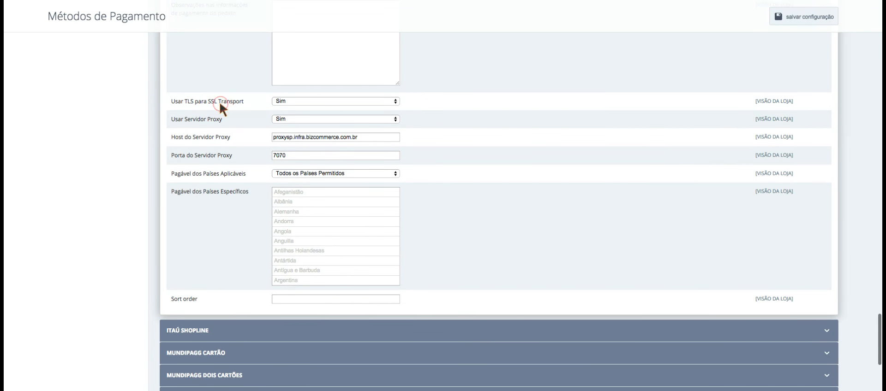
{"action": "left_click_drag", "start_coordinate": [246, 103], "coordinate": [174, 103]}
{"action": "scroll", "coordinate": [244, 101], "scroll_direction": "up", "scroll_amount": 1}
{"action": "left_click", "coordinate": [225, 112]}
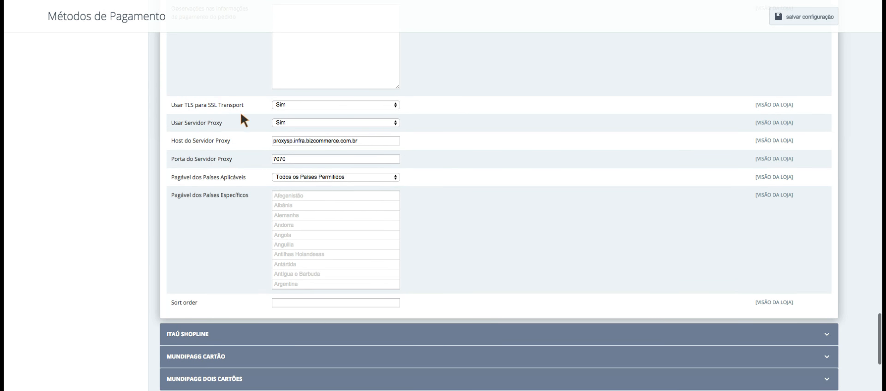
{"action": "scroll", "coordinate": [143, 130], "scroll_direction": "down", "scroll_amount": 1}
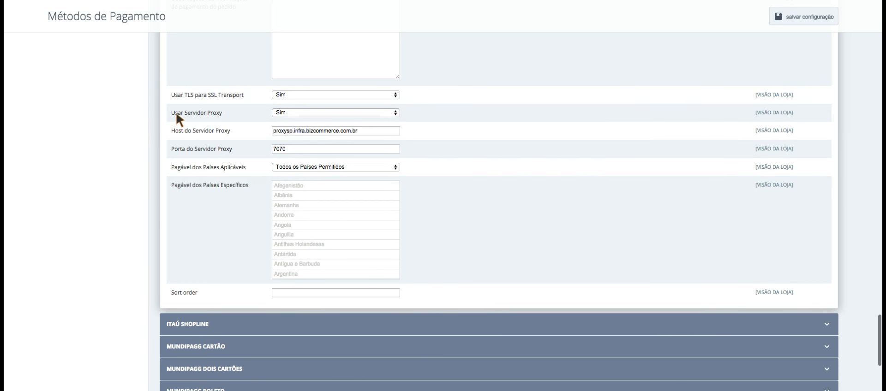
{"action": "left_click", "coordinate": [237, 112]}
{"action": "scroll", "coordinate": [197, 128], "scroll_direction": "up", "scroll_amount": 5}
{"action": "scroll", "coordinate": [243, 130], "scroll_direction": "up", "scroll_amount": 5}
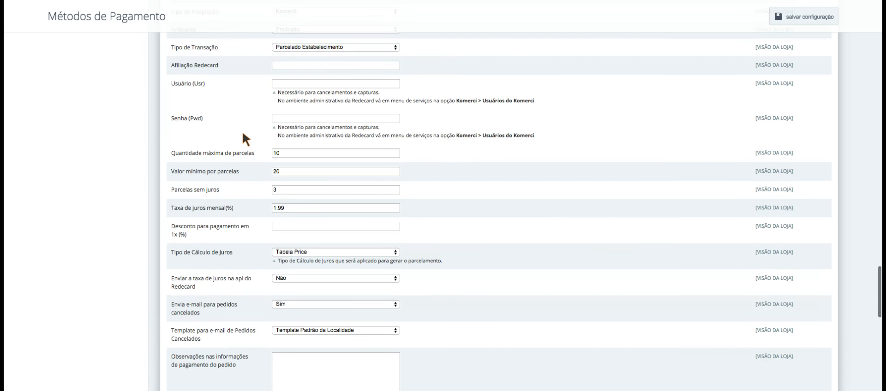
{"action": "scroll", "coordinate": [236, 187], "scroll_direction": "down", "scroll_amount": 10}
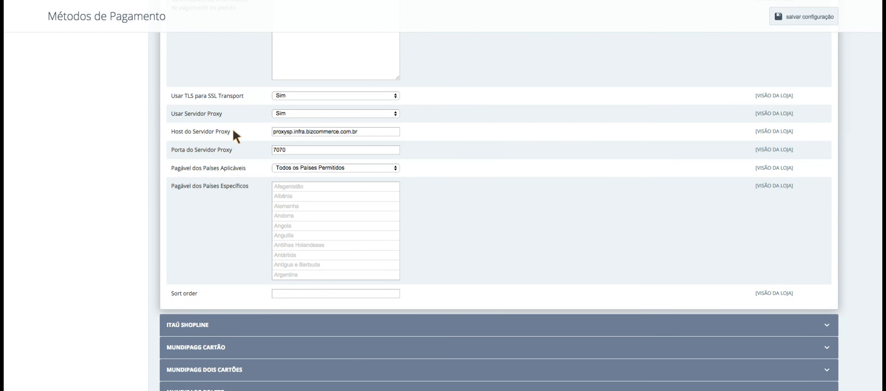
{"action": "double_click", "coordinate": [290, 150]}
{"action": "double_click", "coordinate": [375, 132]}
{"action": "triple_click", "coordinate": [367, 134]}
{"action": "double_click", "coordinate": [330, 151]}
{"action": "triple_click", "coordinate": [366, 134]}
{"action": "double_click", "coordinate": [333, 148]}
{"action": "left_click", "coordinate": [363, 134]}
- Try Países Específicos, then set Pagável dos Países Aplicáveis back to Todos os Países Permitidos
{"action": "scroll", "coordinate": [233, 152], "scroll_direction": "down", "scroll_amount": 2}
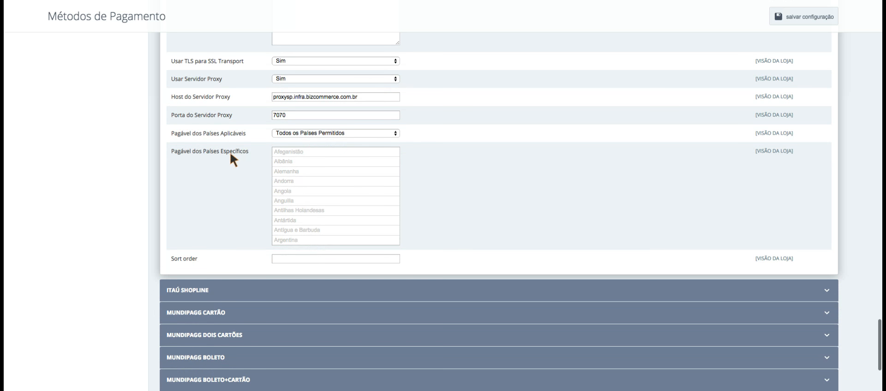
{"action": "left_click", "coordinate": [303, 131]}
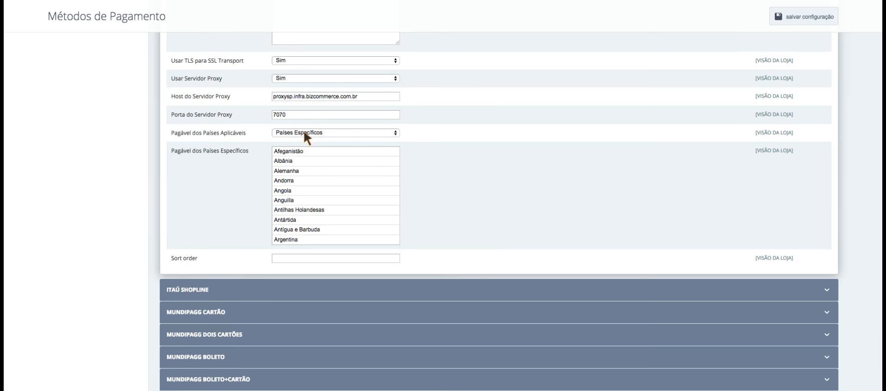
{"action": "scroll", "coordinate": [277, 141], "scroll_direction": "down", "scroll_amount": 1}
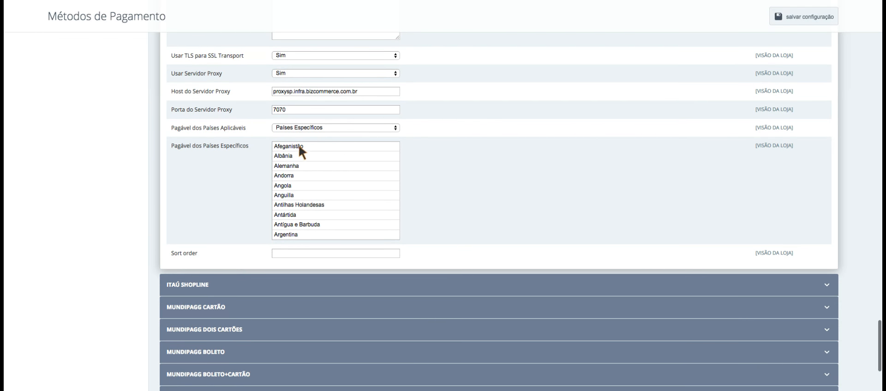
{"action": "left_click_drag", "start_coordinate": [298, 144], "coordinate": [295, 225]}
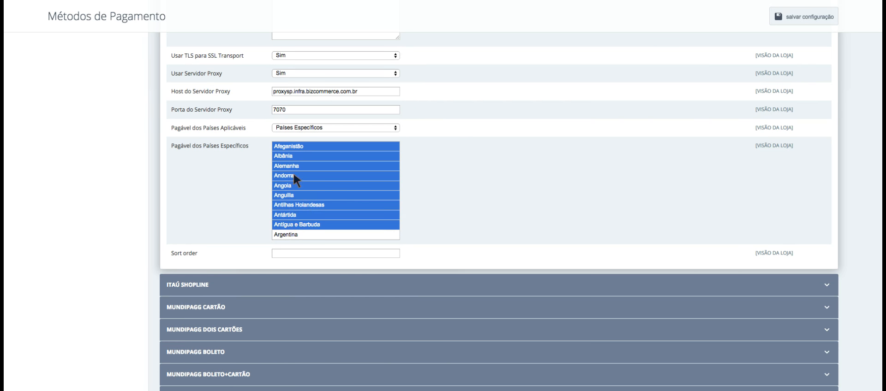
{"action": "left_click", "coordinate": [305, 123]}
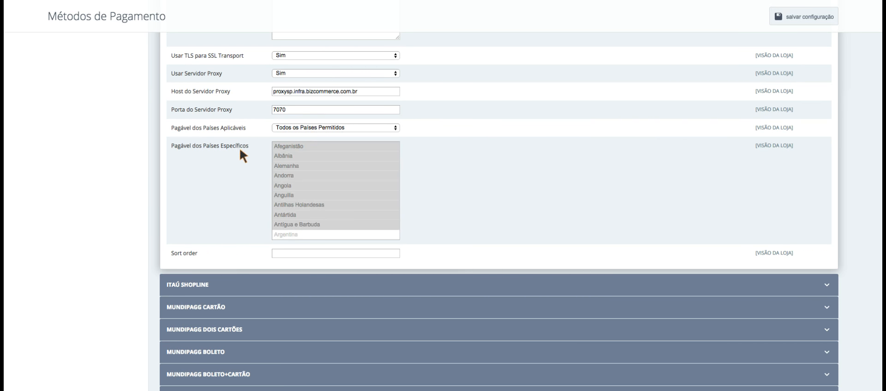
- Give the Redecard method a Sort order of 1
{"action": "scroll", "coordinate": [238, 148], "scroll_direction": "down", "scroll_amount": 1}
{"action": "left_click_drag", "start_coordinate": [198, 236], "coordinate": [171, 236]}
{"action": "left_click", "coordinate": [302, 236]}
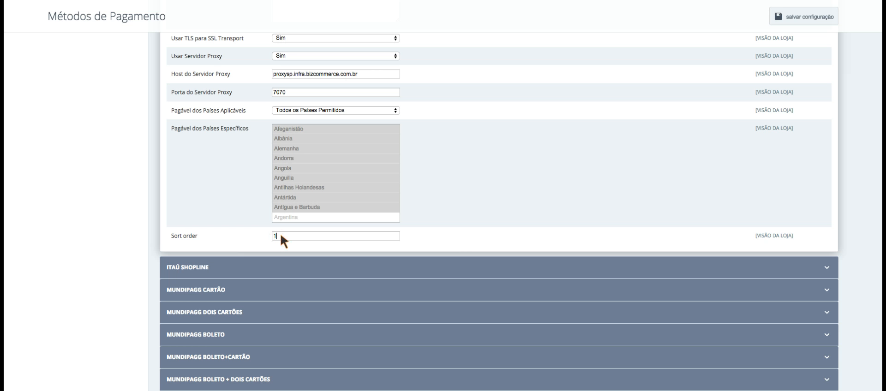
{"action": "scroll", "coordinate": [157, 238], "scroll_direction": "up", "scroll_amount": 6}
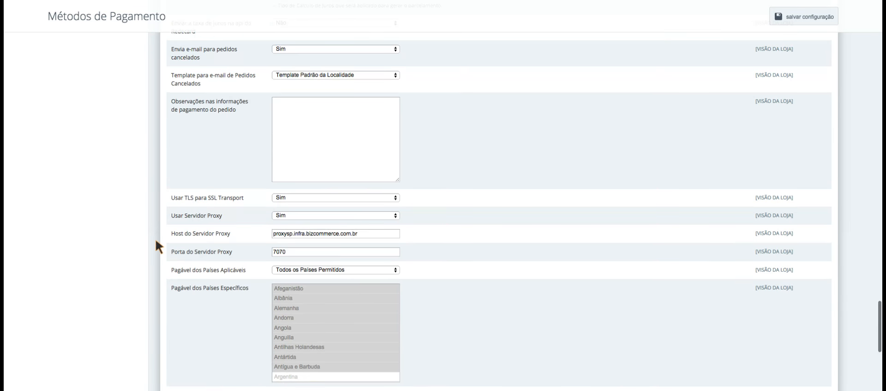
{"action": "scroll", "coordinate": [315, 284], "scroll_direction": "up", "scroll_amount": 4}
{"action": "scroll", "coordinate": [303, 286], "scroll_direction": "up", "scroll_amount": 8}
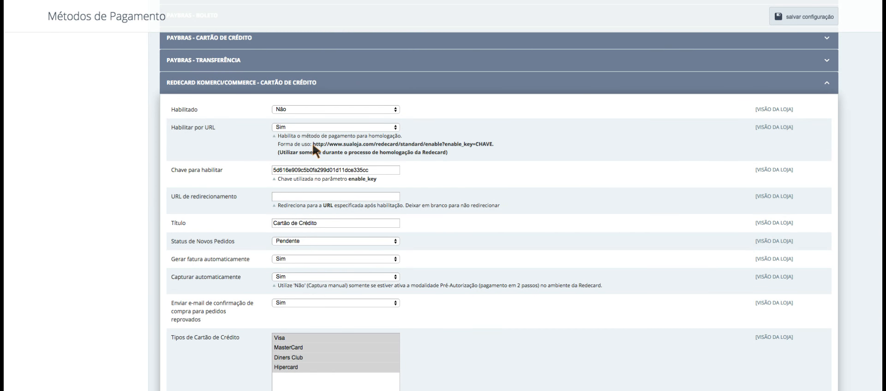
{"action": "left_click_drag", "start_coordinate": [312, 143], "coordinate": [497, 144]}
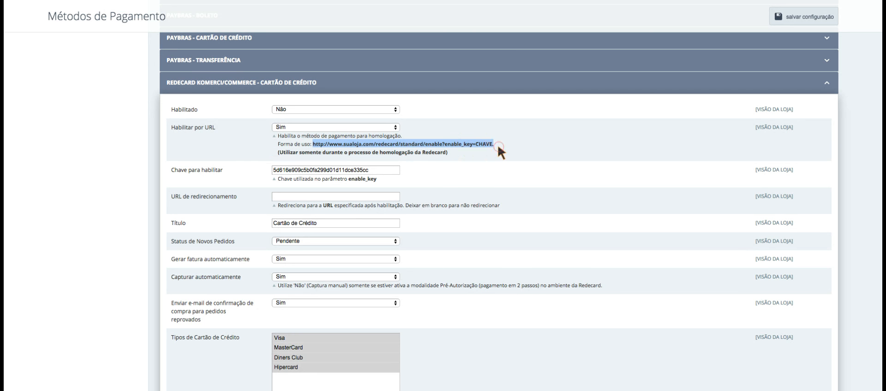
{"action": "left_click", "coordinate": [356, 145]}
{"action": "left_click_drag", "start_coordinate": [344, 144], "coordinate": [373, 147]}
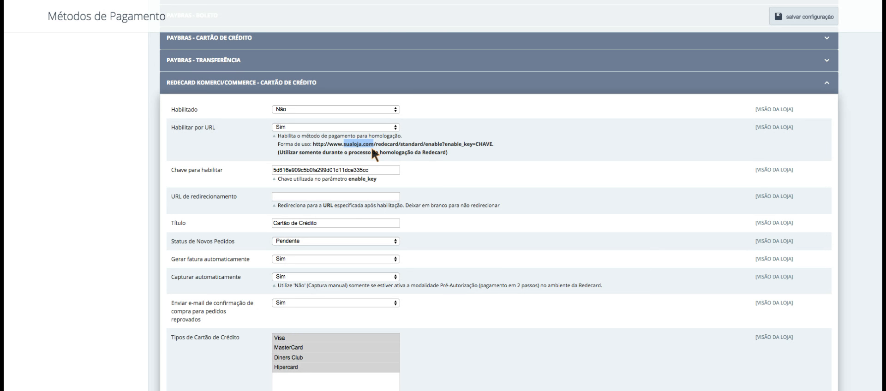
{"action": "left_click", "coordinate": [475, 140]}
{"action": "left_click_drag", "start_coordinate": [380, 169], "coordinate": [271, 171]}
{"action": "left_click", "coordinate": [375, 170]}
- Set Habilitar por URL to Não and Habilitado to Sim
{"action": "left_click", "coordinate": [324, 129]}
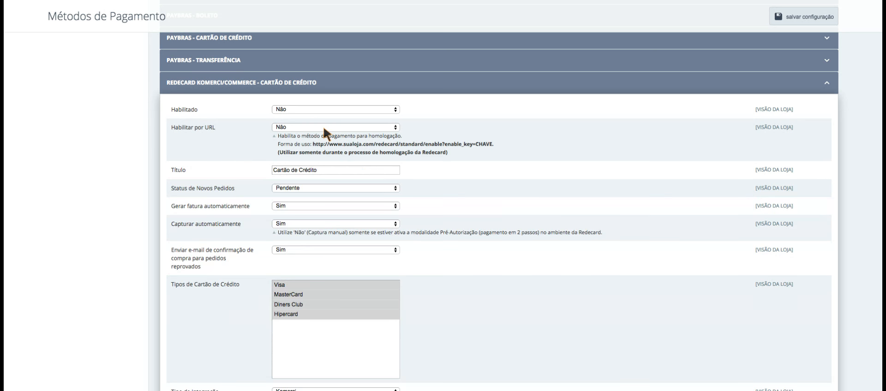
{"action": "left_click", "coordinate": [290, 108]}
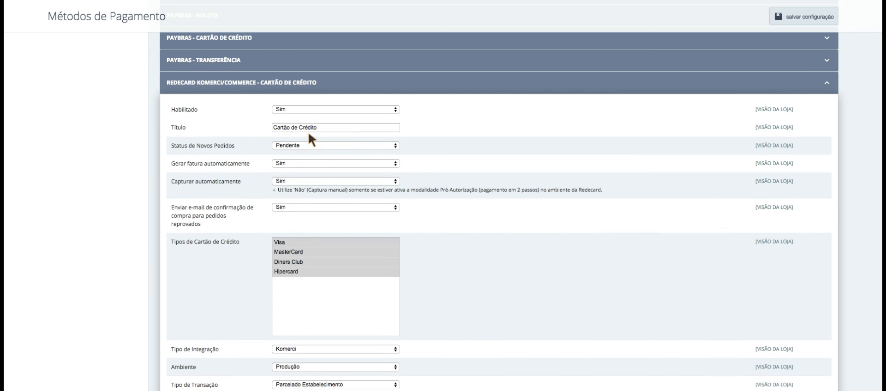
{"action": "scroll", "coordinate": [266, 145], "scroll_direction": "down", "scroll_amount": 1}
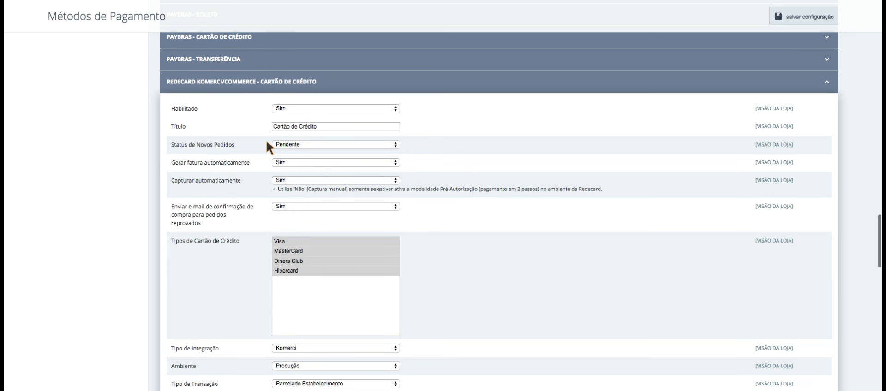
- Scroll through the finished Redecard Komerci form to review every setting
{"action": "scroll", "coordinate": [267, 162], "scroll_direction": "down", "scroll_amount": 10}
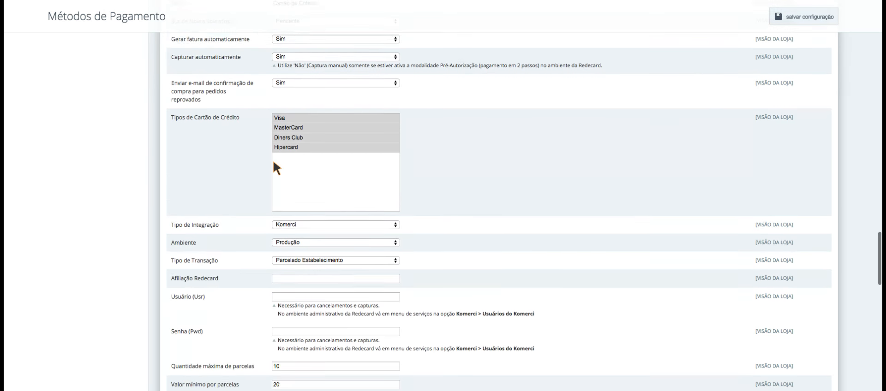
{"action": "scroll", "coordinate": [301, 157], "scroll_direction": "down", "scroll_amount": 5}
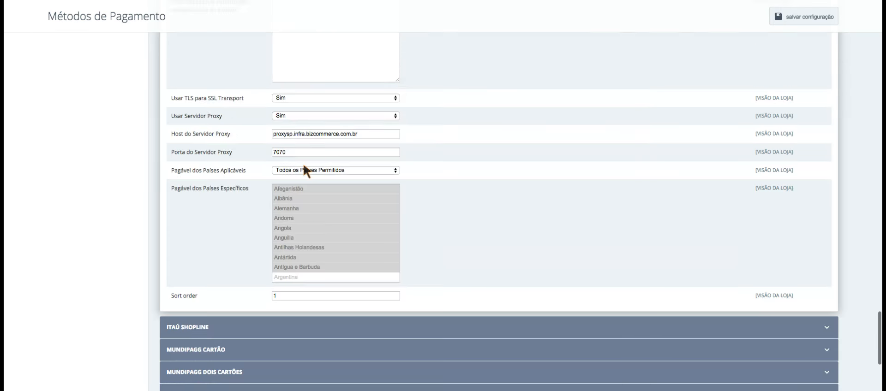
{"action": "scroll", "coordinate": [302, 163], "scroll_direction": "up", "scroll_amount": 8}
{"action": "scroll", "coordinate": [302, 163], "scroll_direction": "down", "scroll_amount": 4}
{"action": "scroll", "coordinate": [302, 162], "scroll_direction": "down", "scroll_amount": 3}
{"action": "scroll", "coordinate": [303, 162], "scroll_direction": "up", "scroll_amount": 12}
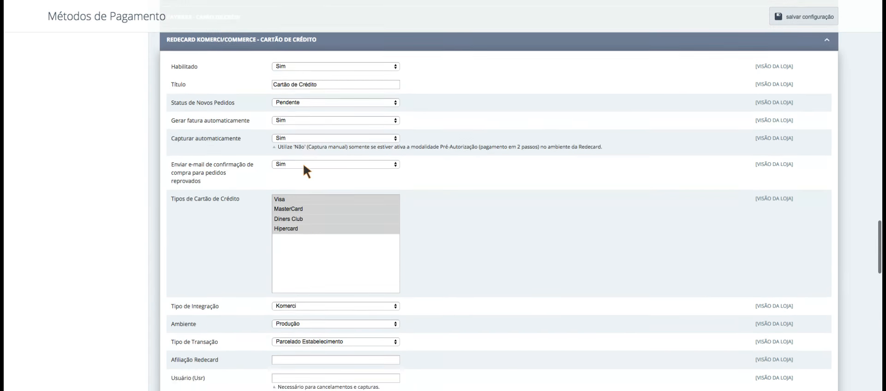
{"action": "scroll", "coordinate": [303, 162], "scroll_direction": "down", "scroll_amount": 2}
{"action": "scroll", "coordinate": [303, 162], "scroll_direction": "down", "scroll_amount": 1}
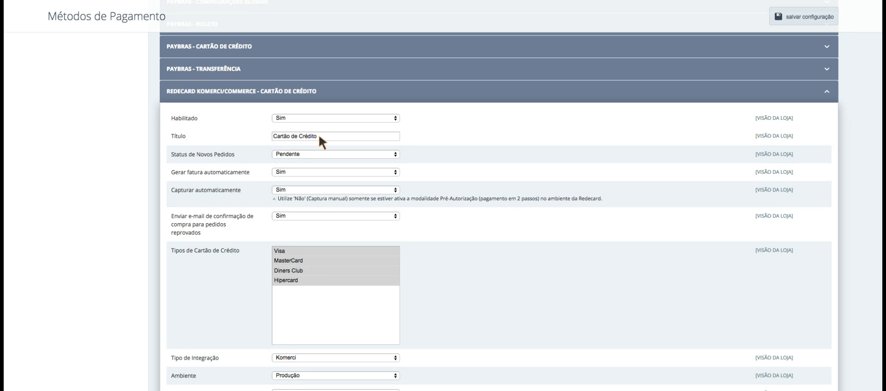
{"action": "left_click", "coordinate": [209, 120]}
{"action": "scroll", "coordinate": [146, 159], "scroll_direction": "down", "scroll_amount": 1}
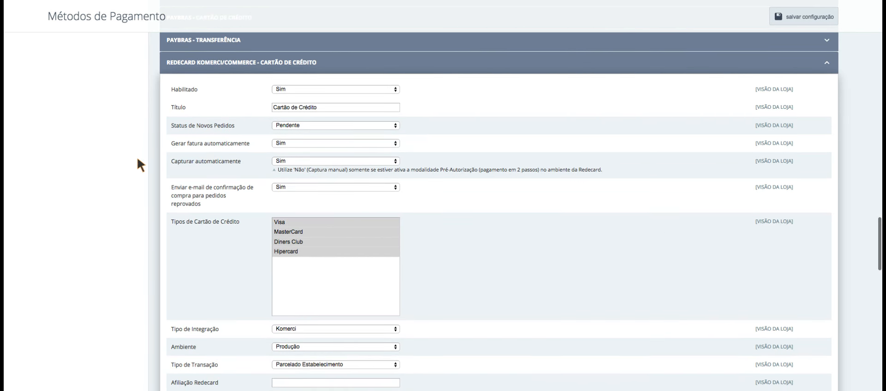
{"action": "scroll", "coordinate": [136, 157], "scroll_direction": "down", "scroll_amount": 1}
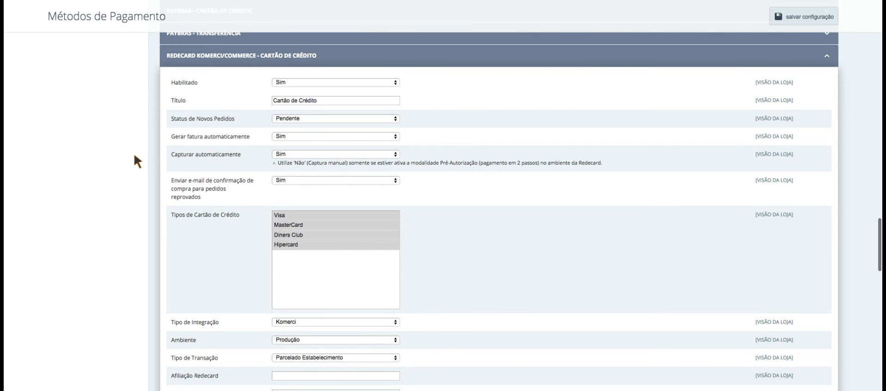